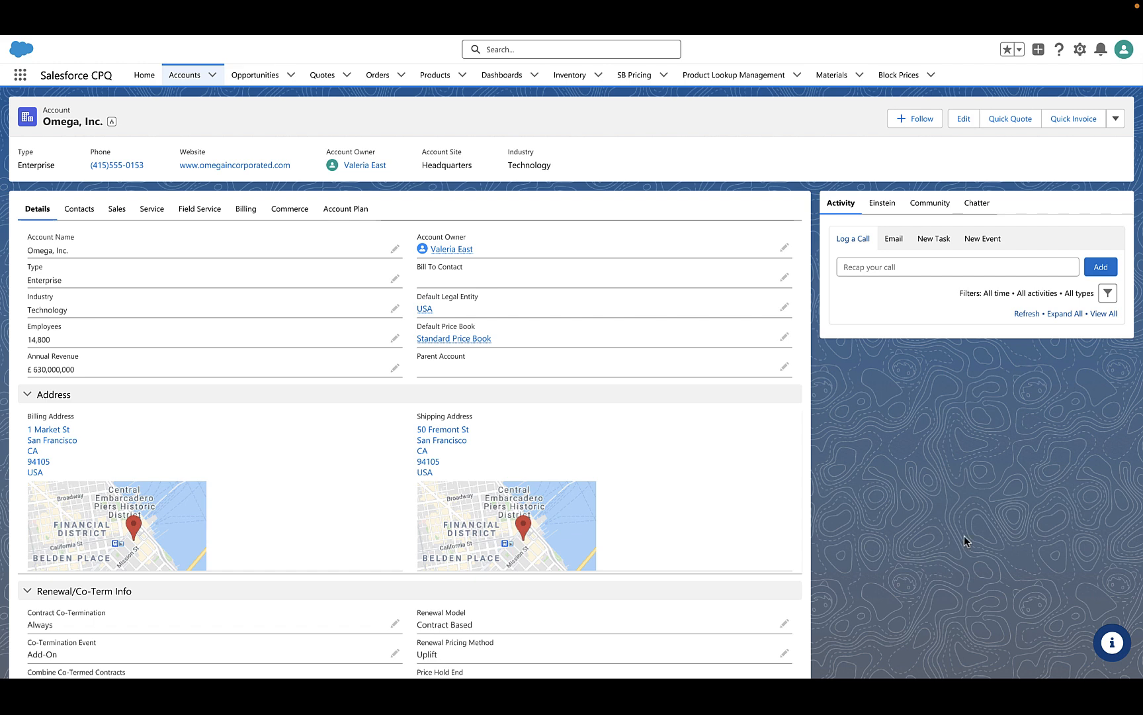
Step: Start a quick quote for Omega, Inc. with the guided selling suggestion and select SmartBytes Bundle - Complete Solution for configuration
left_click(1009, 121)
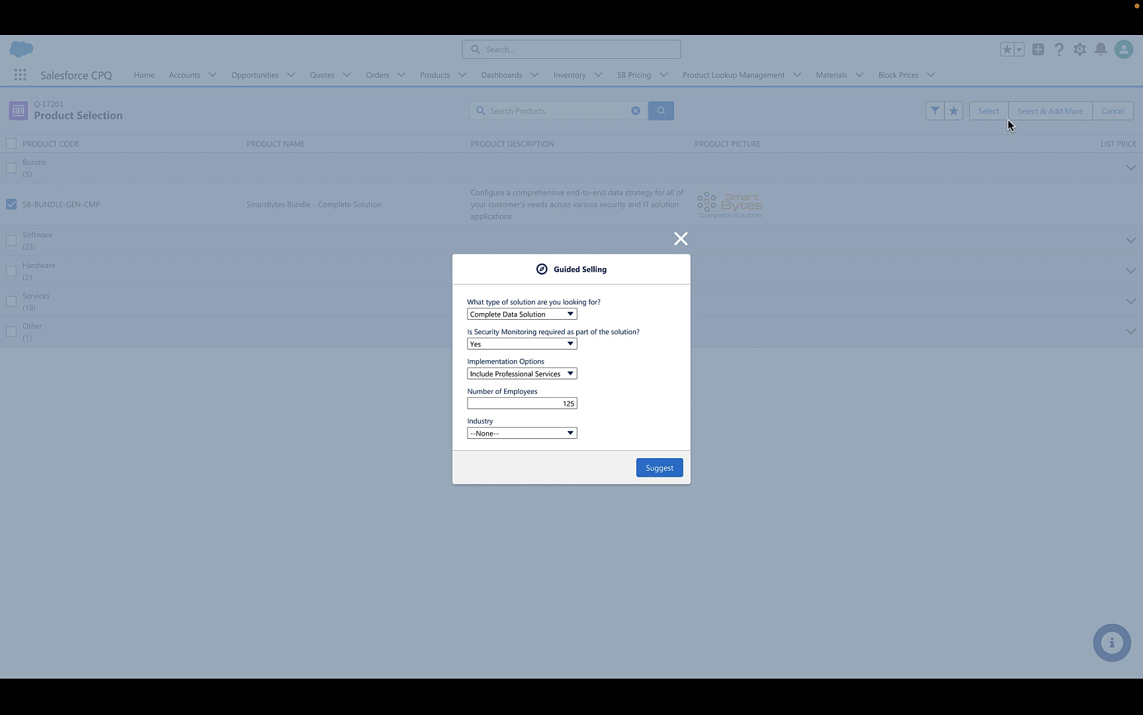
left_click(672, 467)
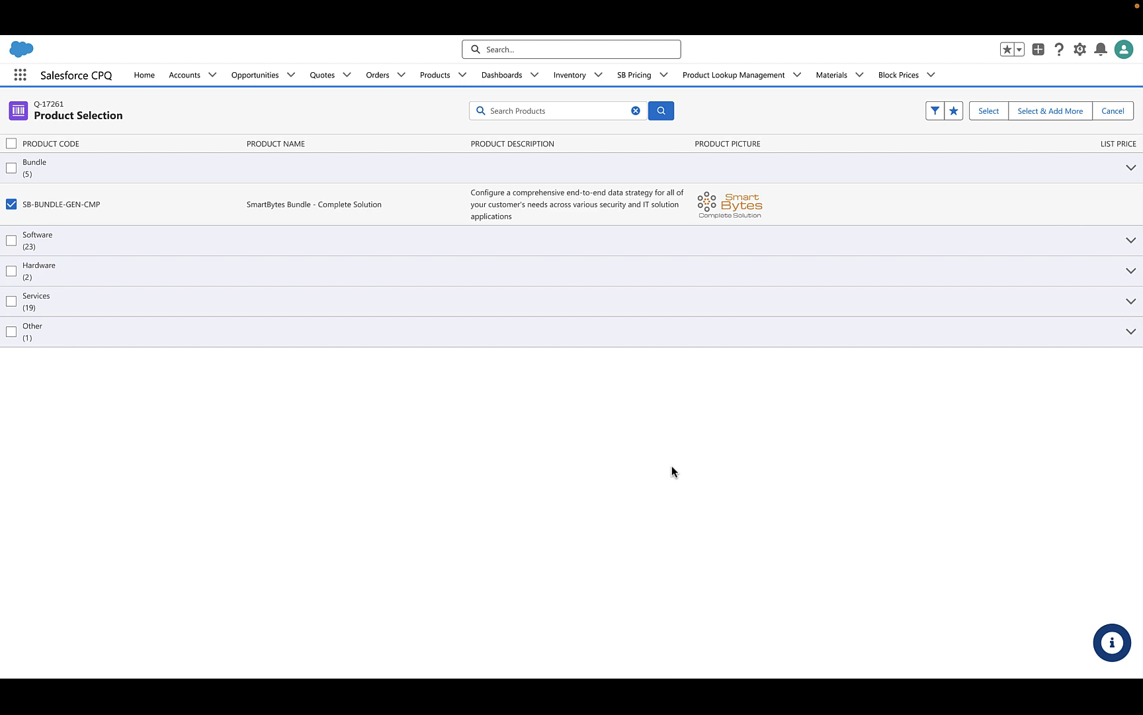
left_click(12, 241)
left_click(11, 270)
left_click(11, 331)
left_click(986, 111)
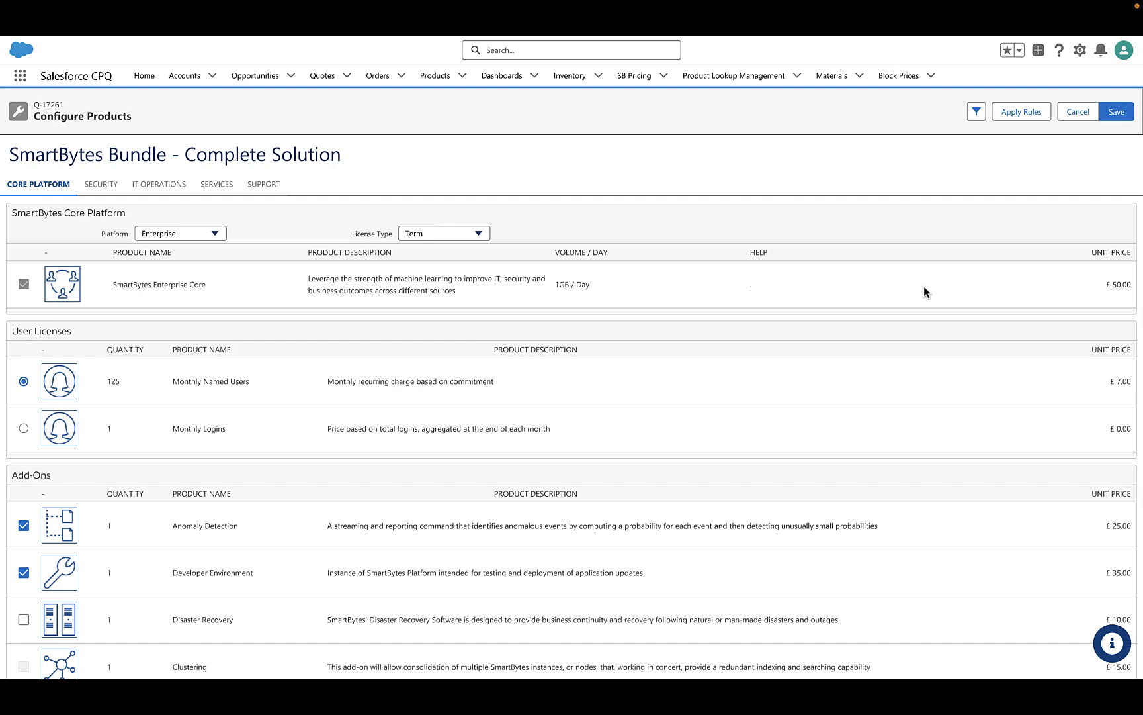
Step: Switch the core platform to Cloud and return it to Enterprise
scroll(834, 446, "down", 1)
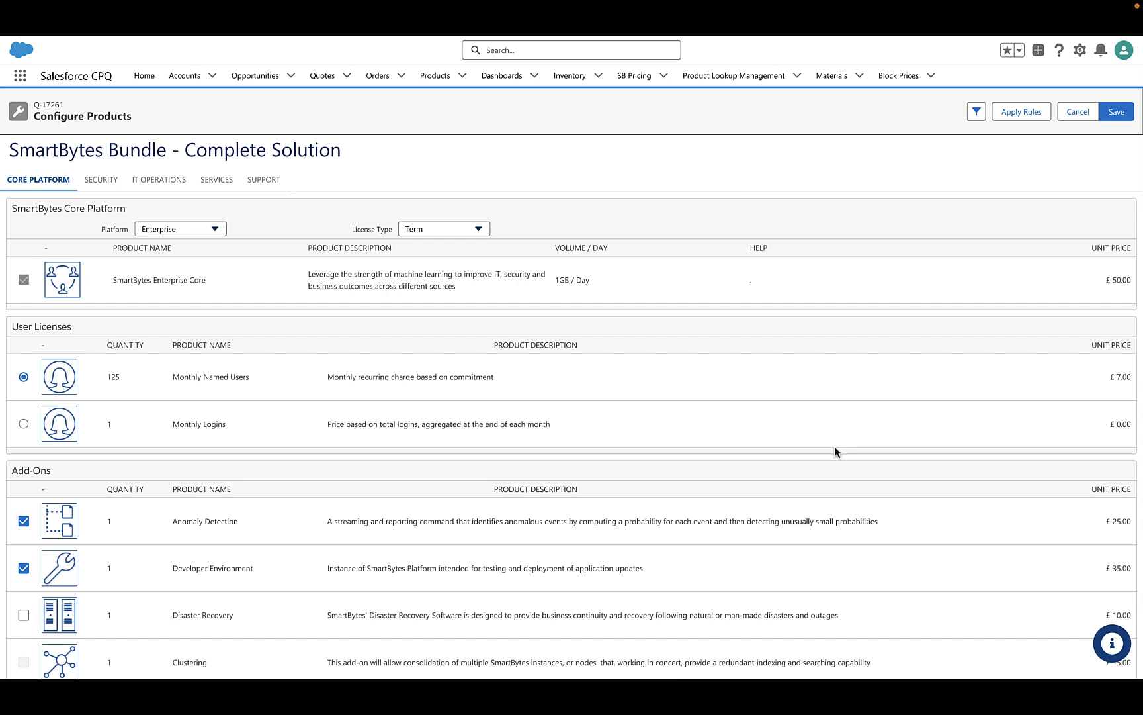
left_click(209, 232)
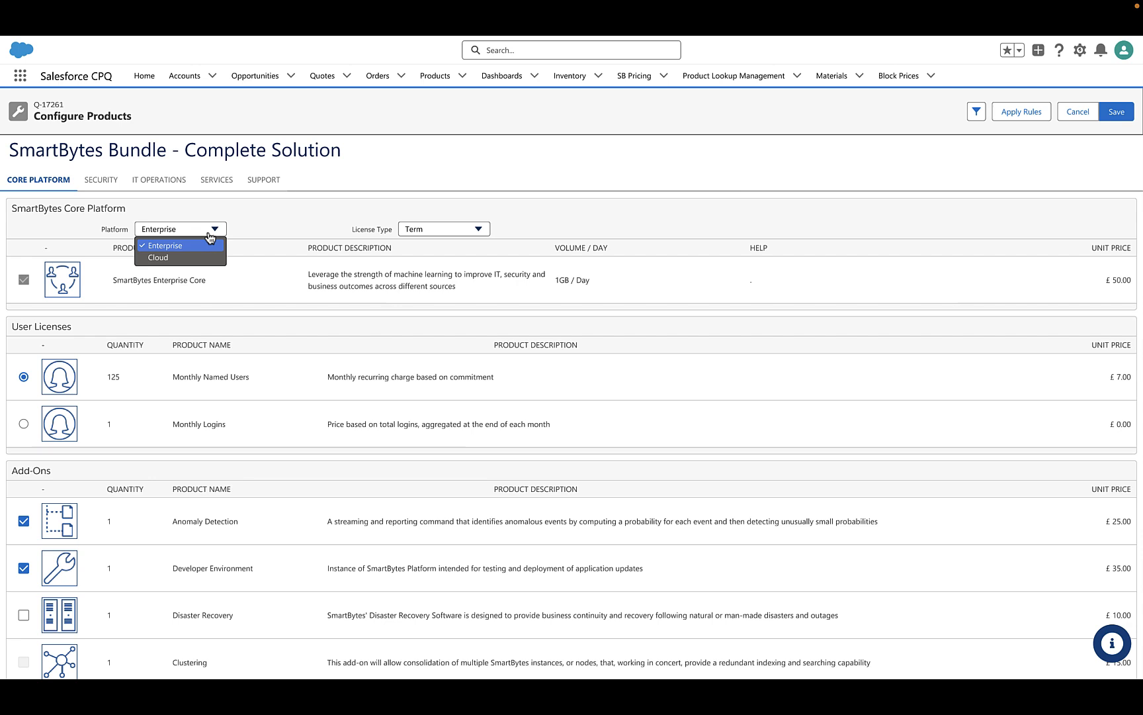
left_click(177, 263)
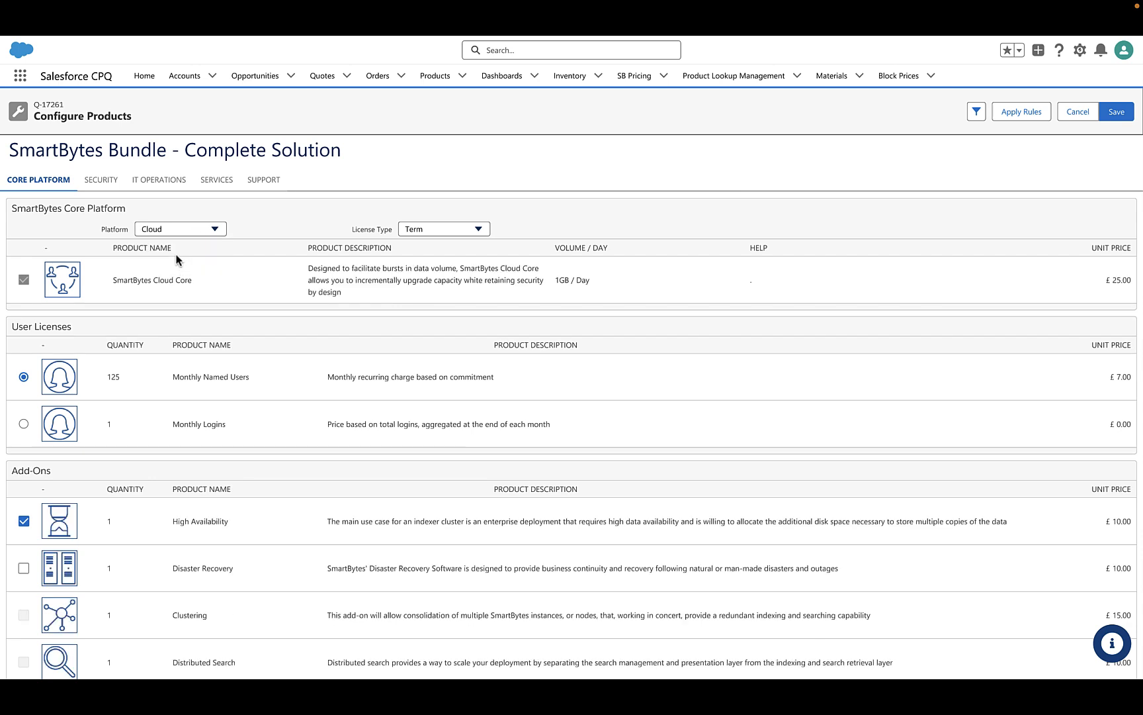
left_click(196, 234)
left_click(199, 246)
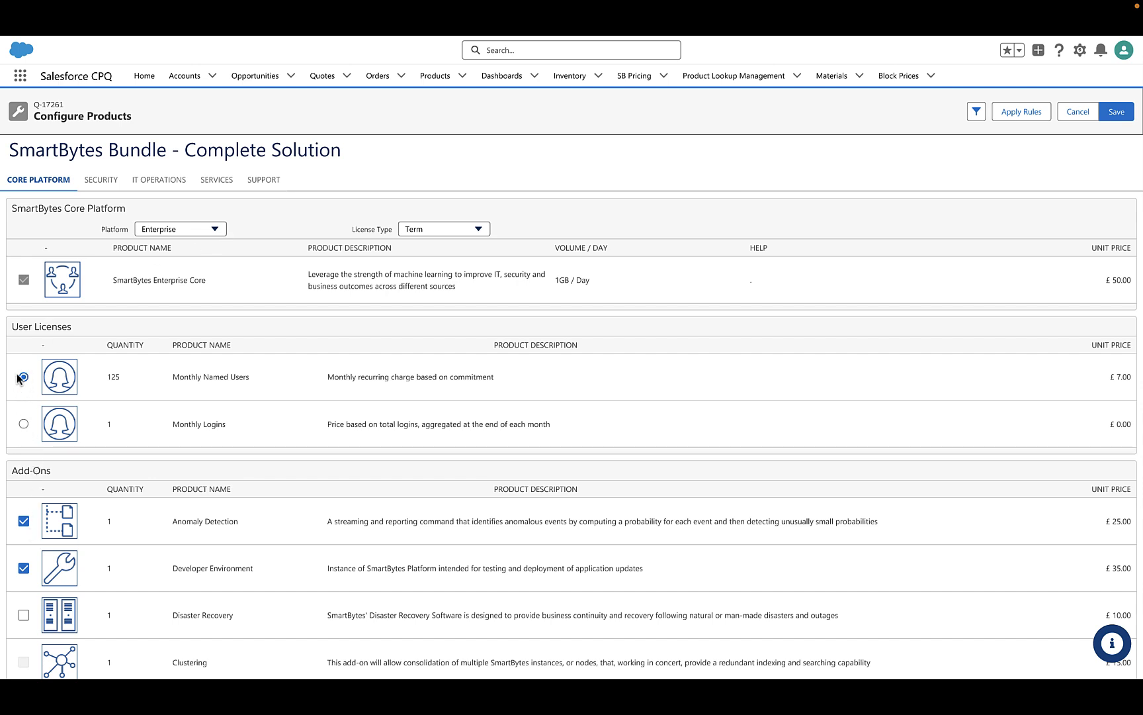
Step: Try the Monthly Logins user license and restore the Monthly Named Users selection
left_click(23, 424)
left_click(23, 377)
left_click(23, 424)
left_click(24, 378)
Step: Include the Disaster Recovery add-on in the bundle's core platform configuration
scroll(30, 449, "down", 2)
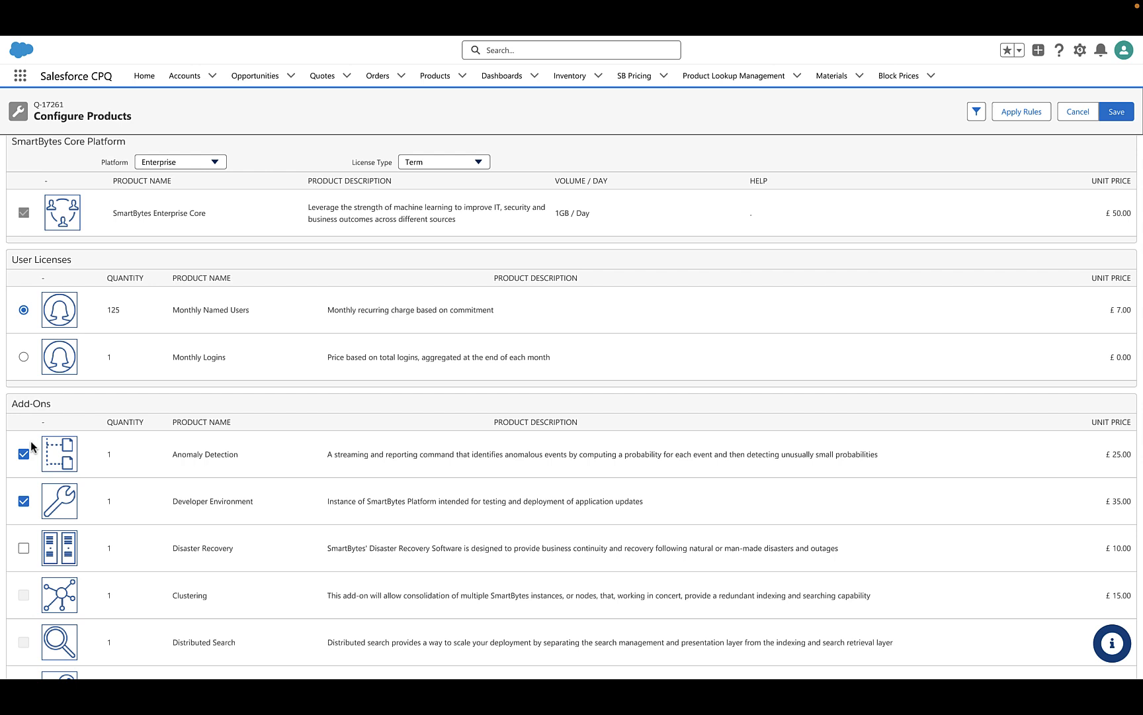
left_click(24, 550)
scroll(233, 663, "up", 1)
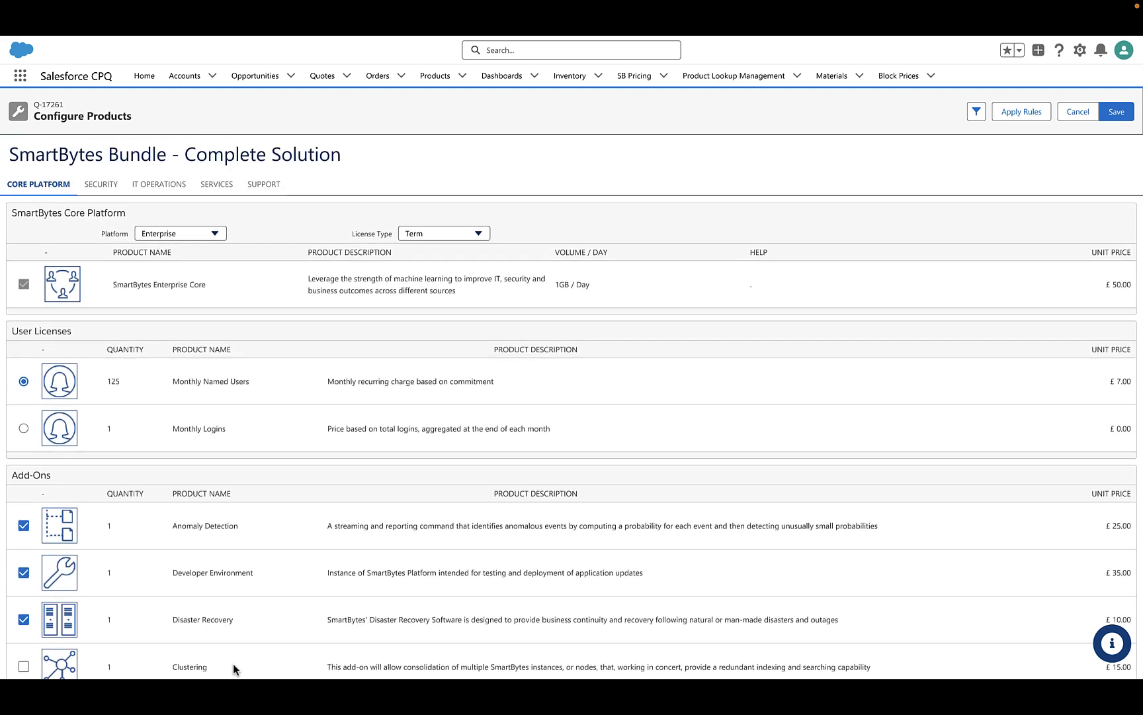
Step: Try to save the bundle from its IT Operations options, dismiss the recommendation, and add Real-Time Alerts under Advanced IT Tools
left_click(160, 186)
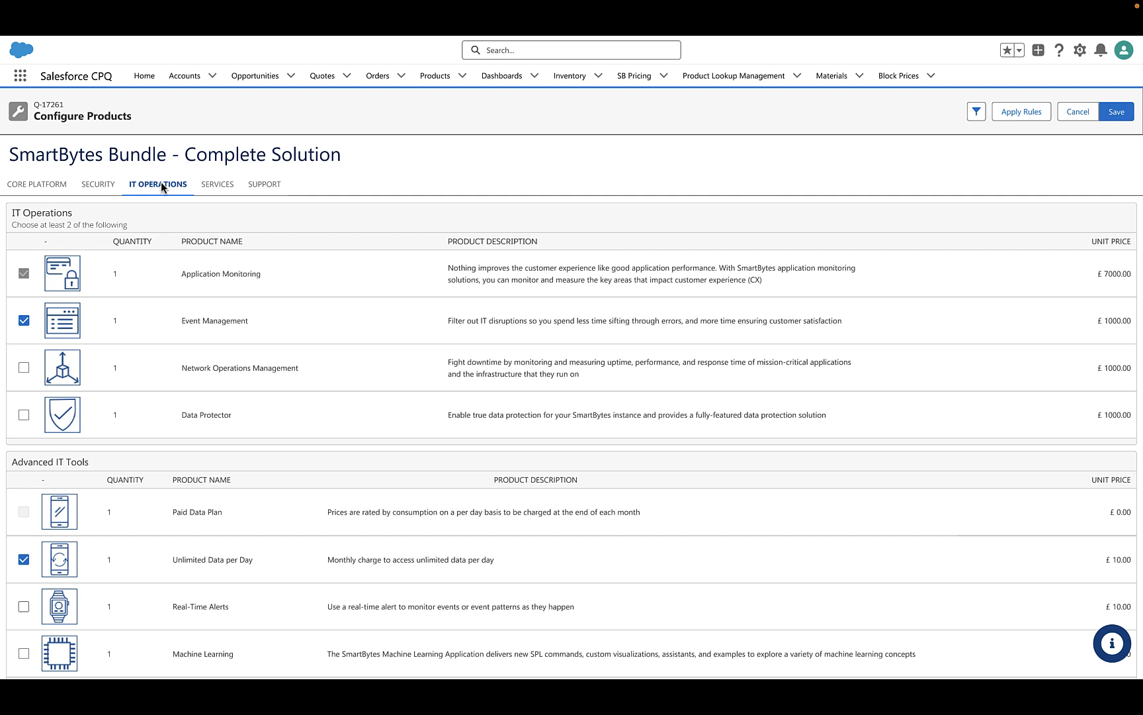
left_click(1117, 114)
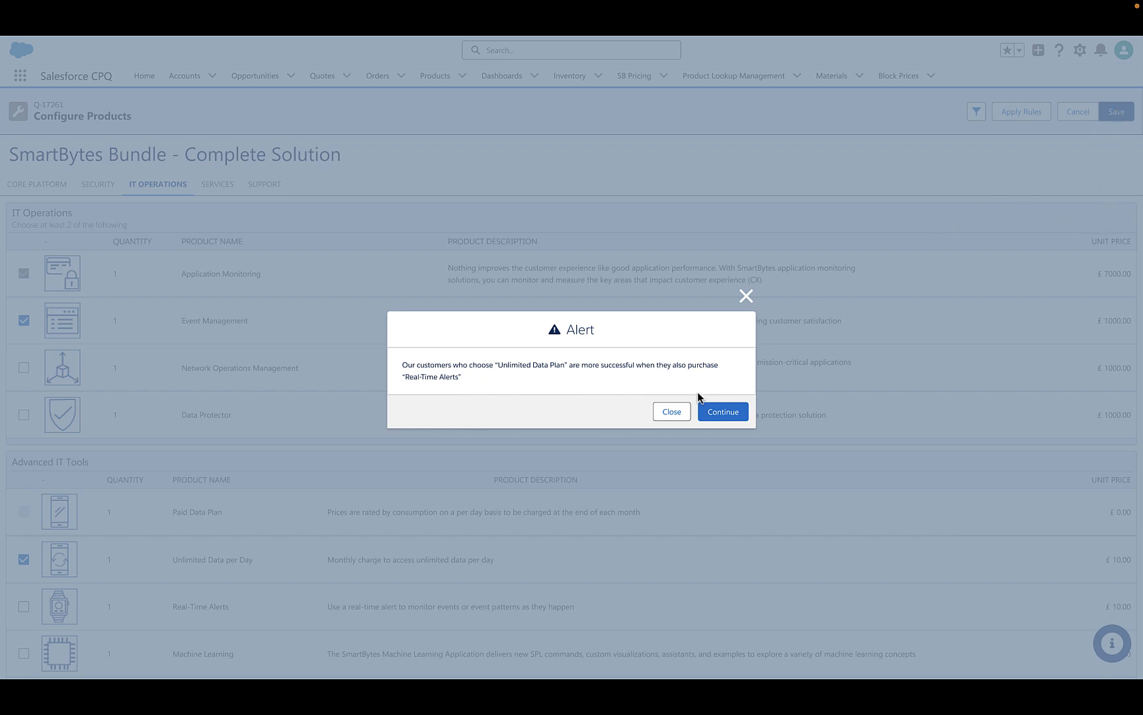
left_click(675, 416)
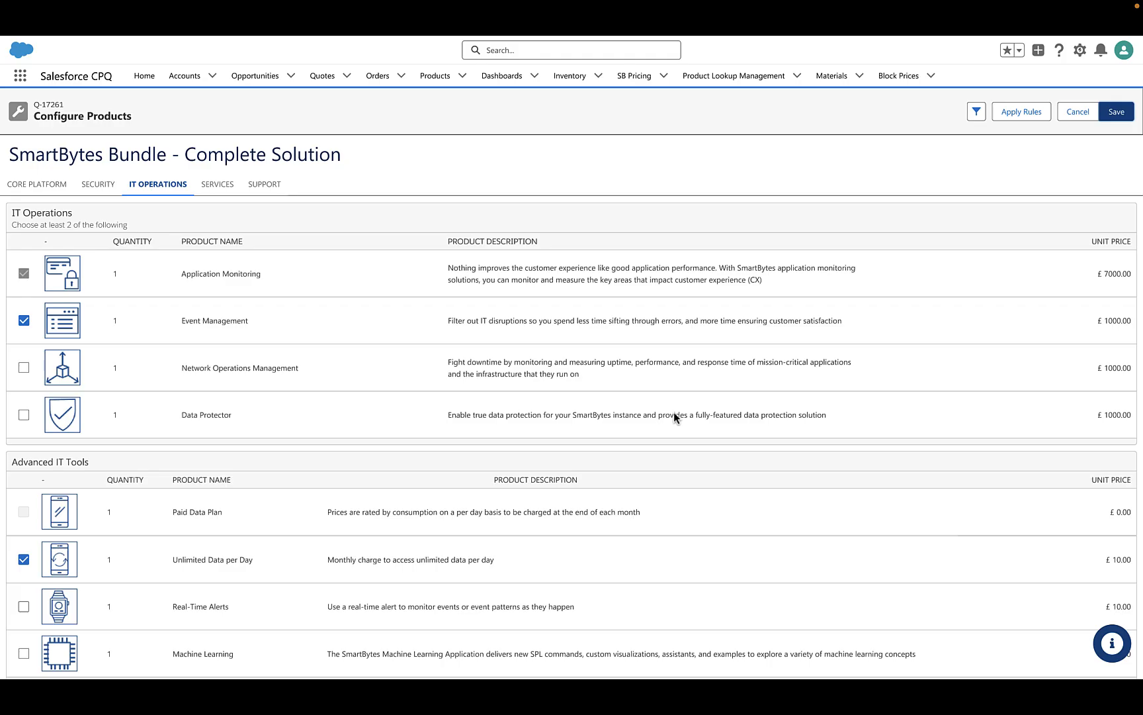
left_click(24, 607)
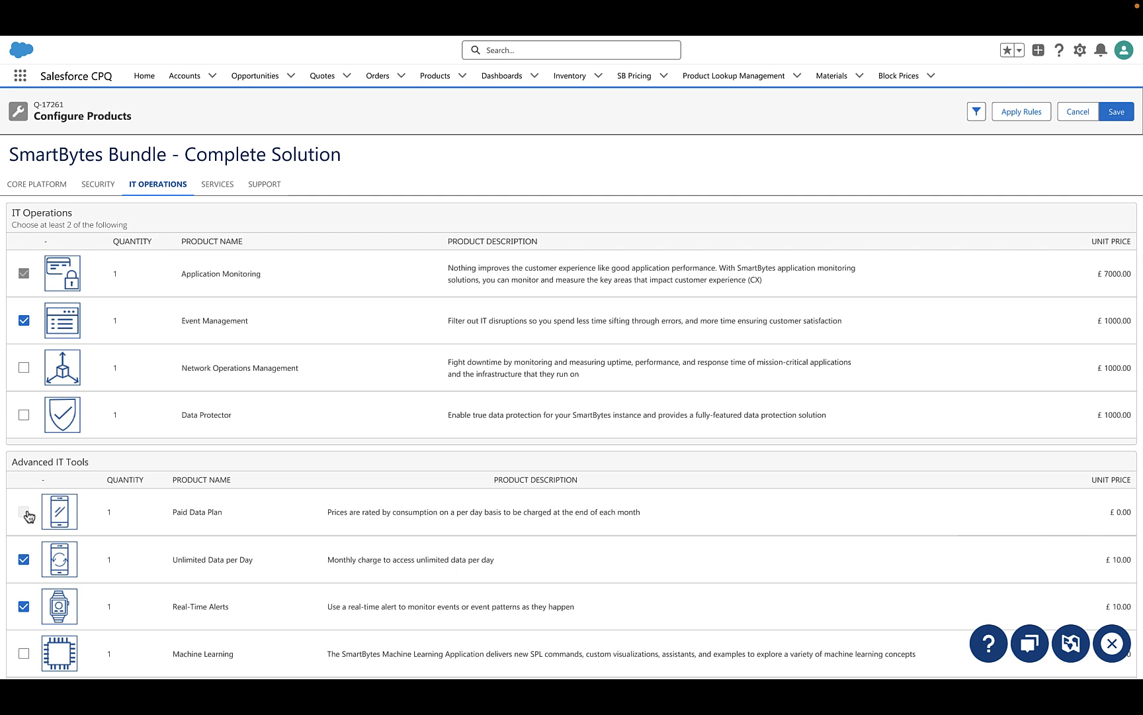
Step: Replace Unlimited Data per Day with Paid Data Plan in Advanced IT Tools and save the bundle configuration
left_click(25, 560)
left_click(24, 512)
left_click(1116, 113)
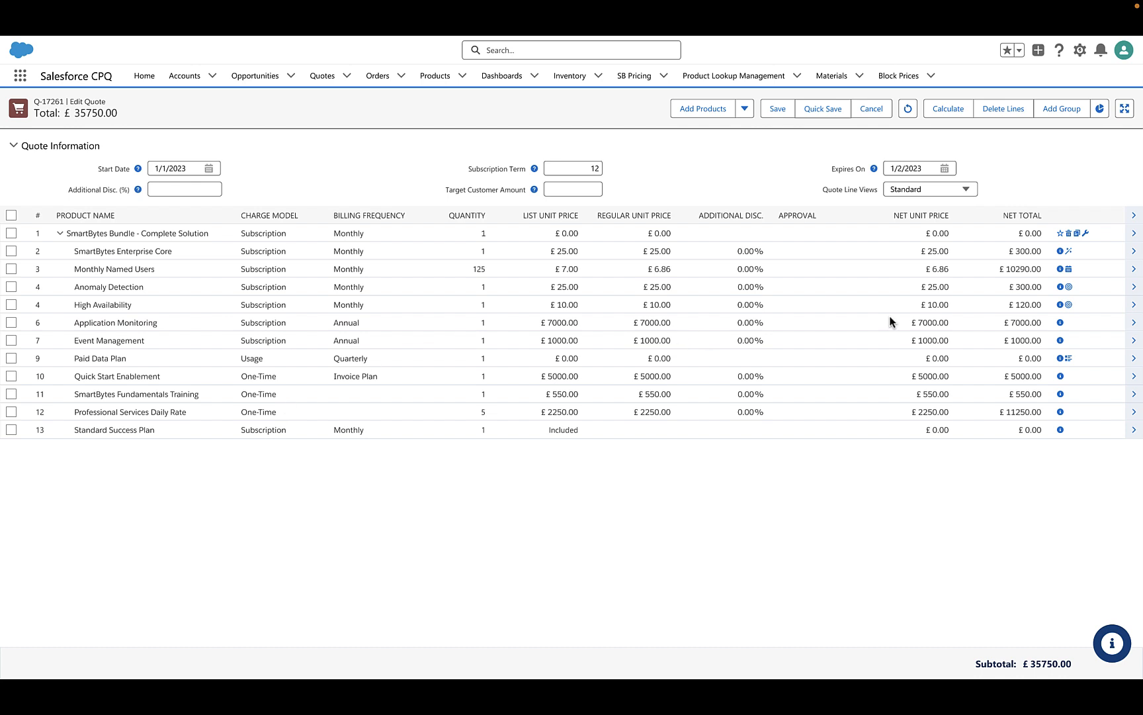
Step: Review High Availability's pricing guidance and the schedules behind the Paid Data Plan and Monthly Named Users quote lines
left_click(1070, 305)
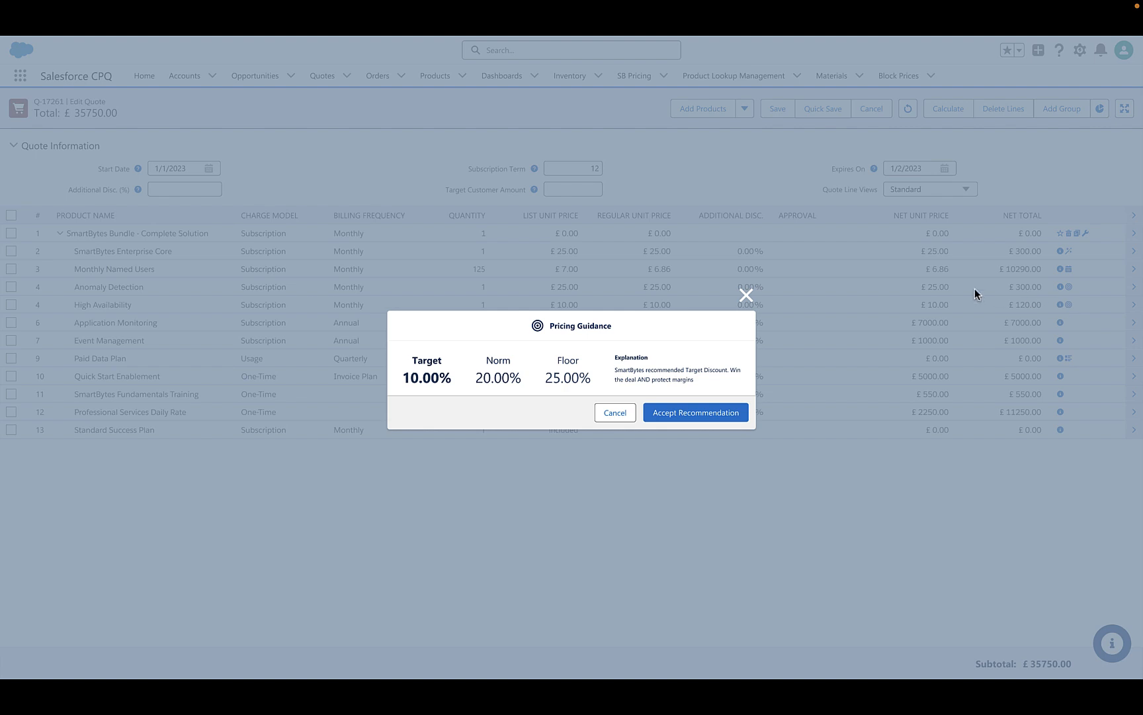
left_click(746, 296)
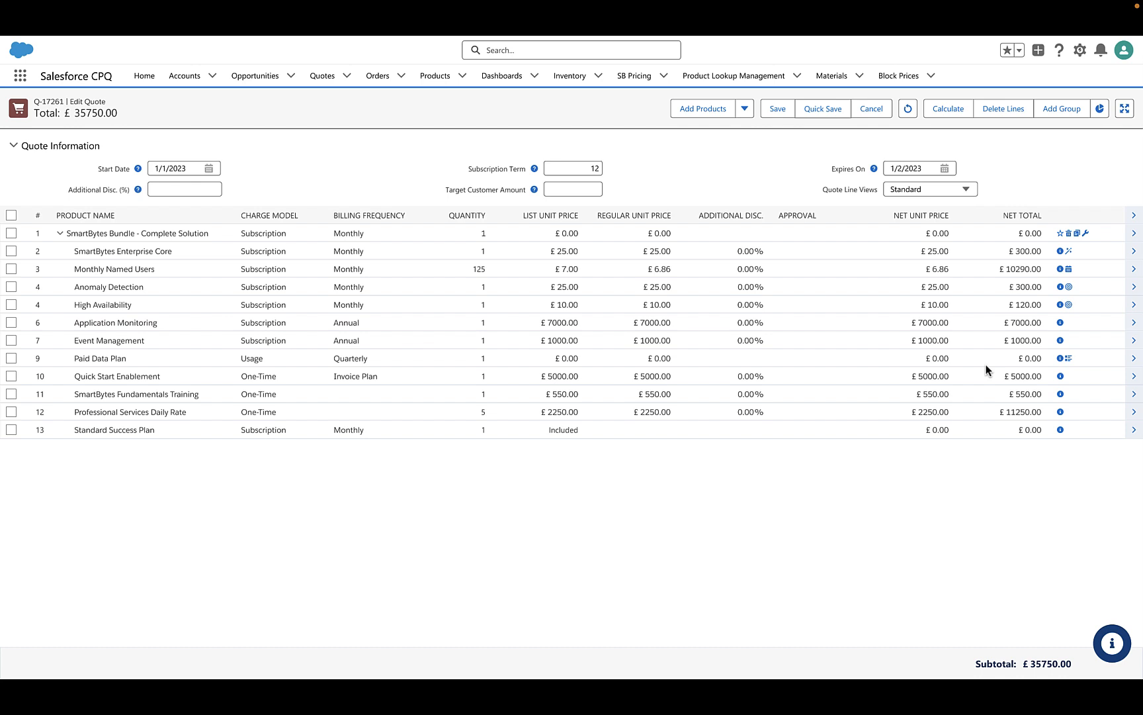
left_click(1068, 360)
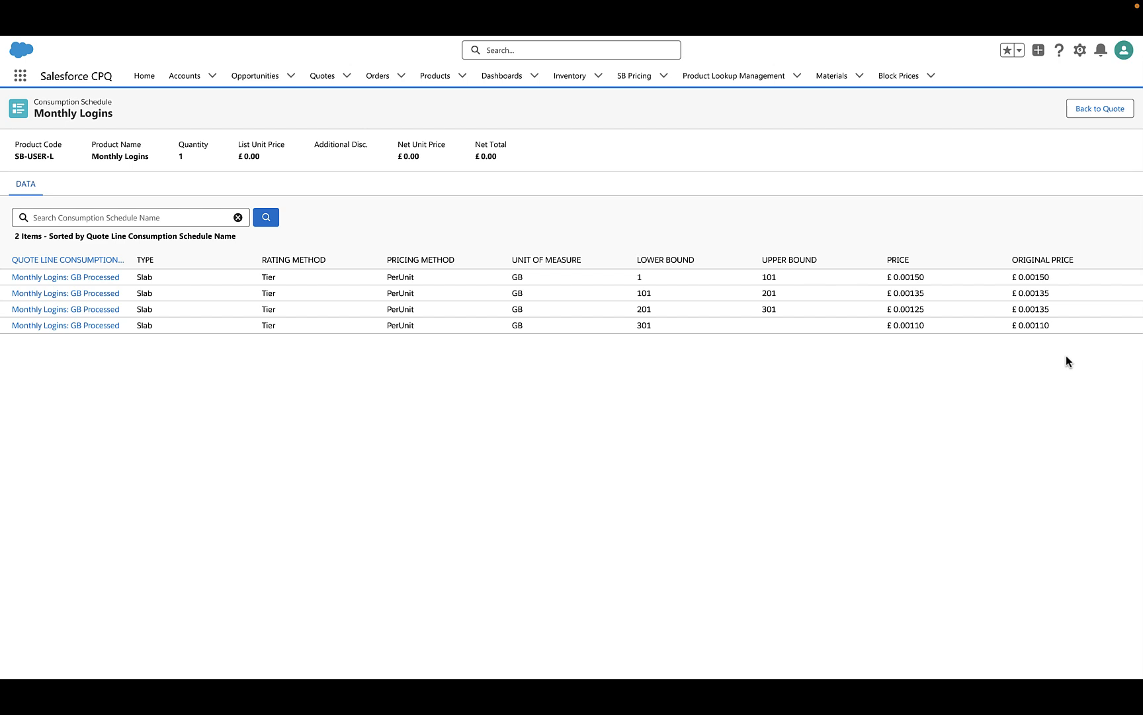
left_click(1081, 111)
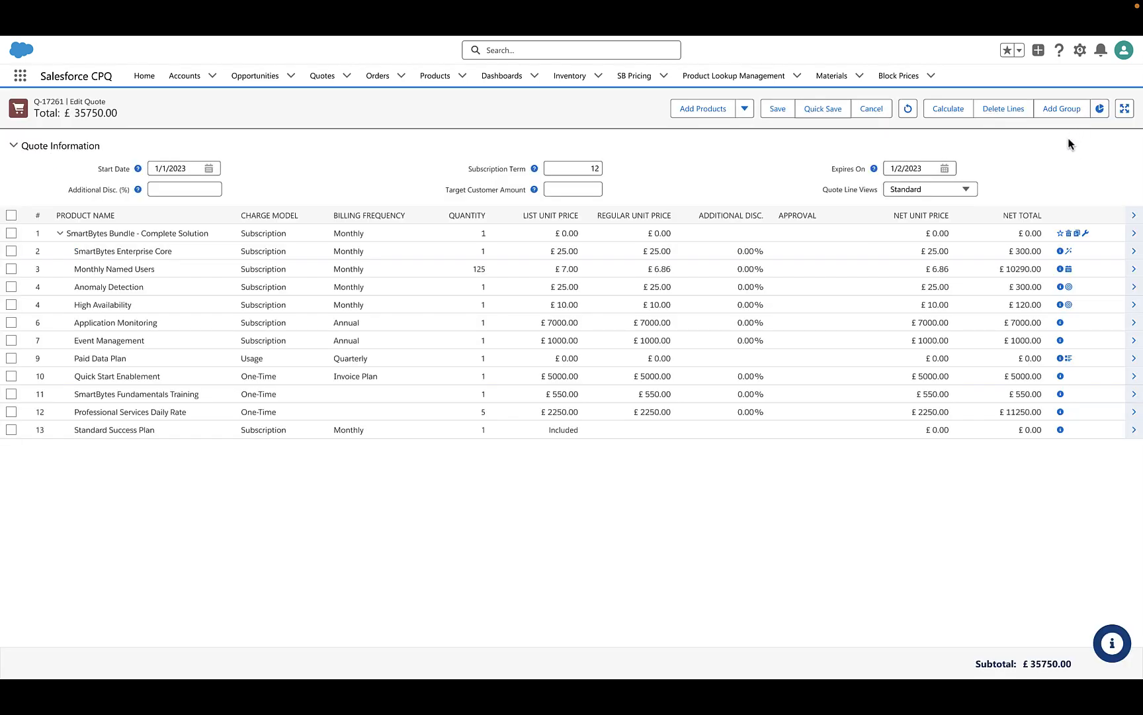
left_click(1068, 270)
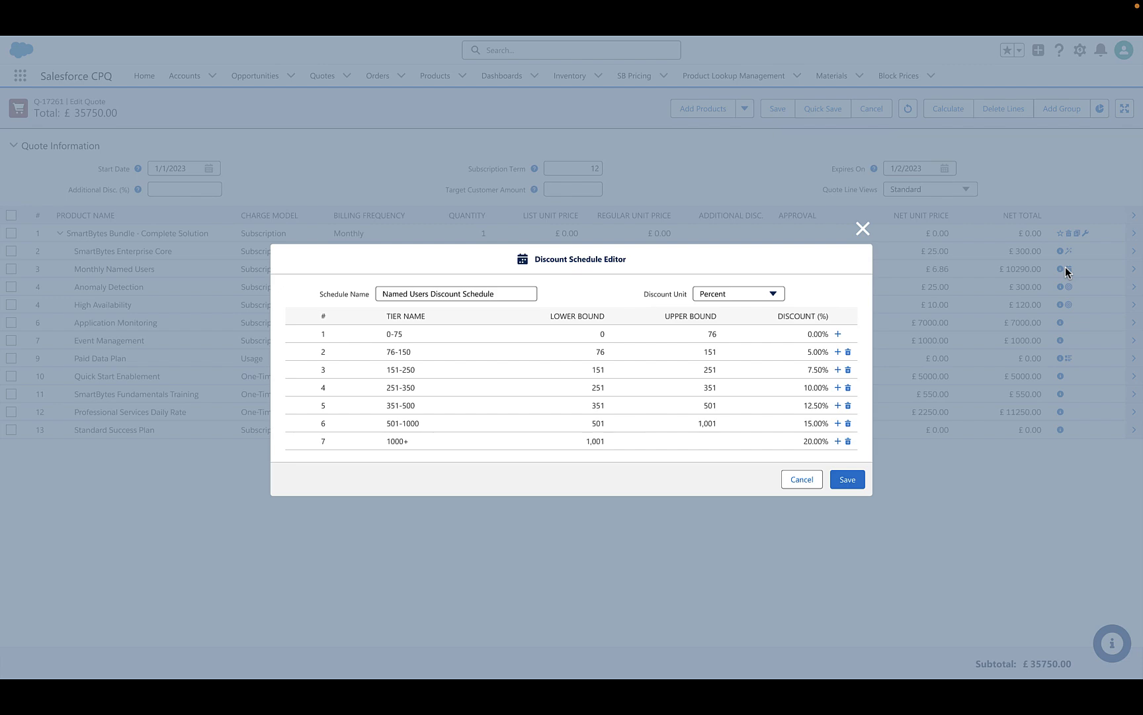
left_click(852, 481)
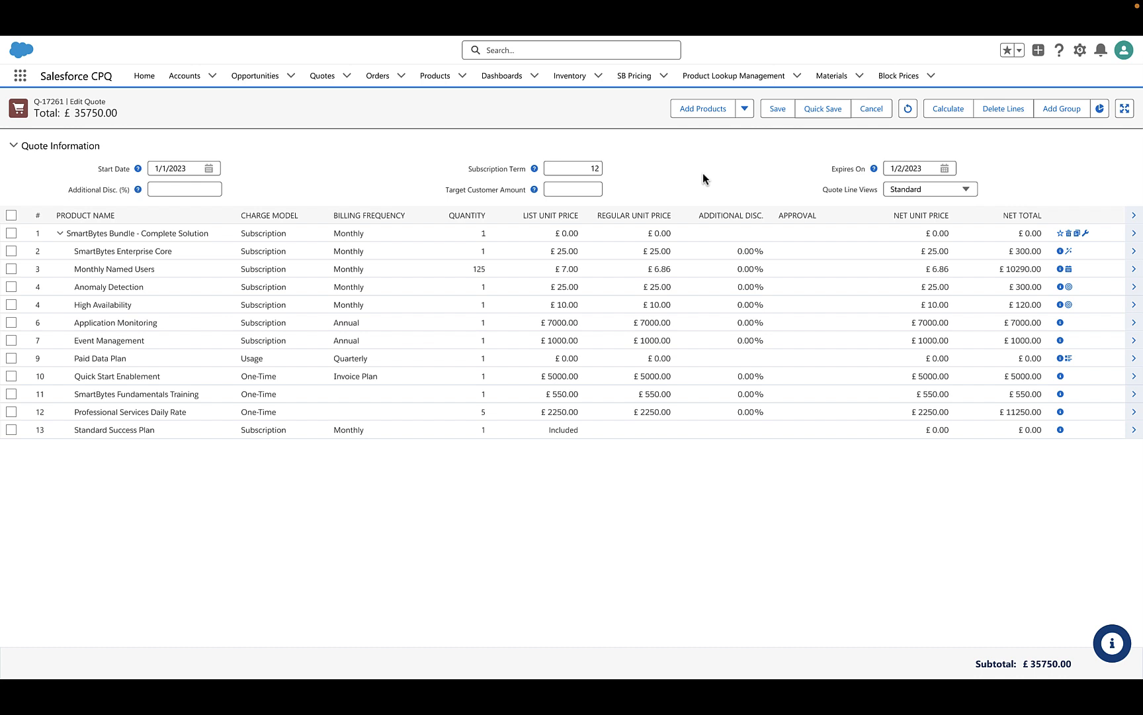
Step: Set the subscription term to 36, discount Anomaly Detection 10%, Quick Start Enablement 20%, Fundamentals Training 30% and Professional Services Daily Rate 40%, and save the quote
left_click(598, 169)
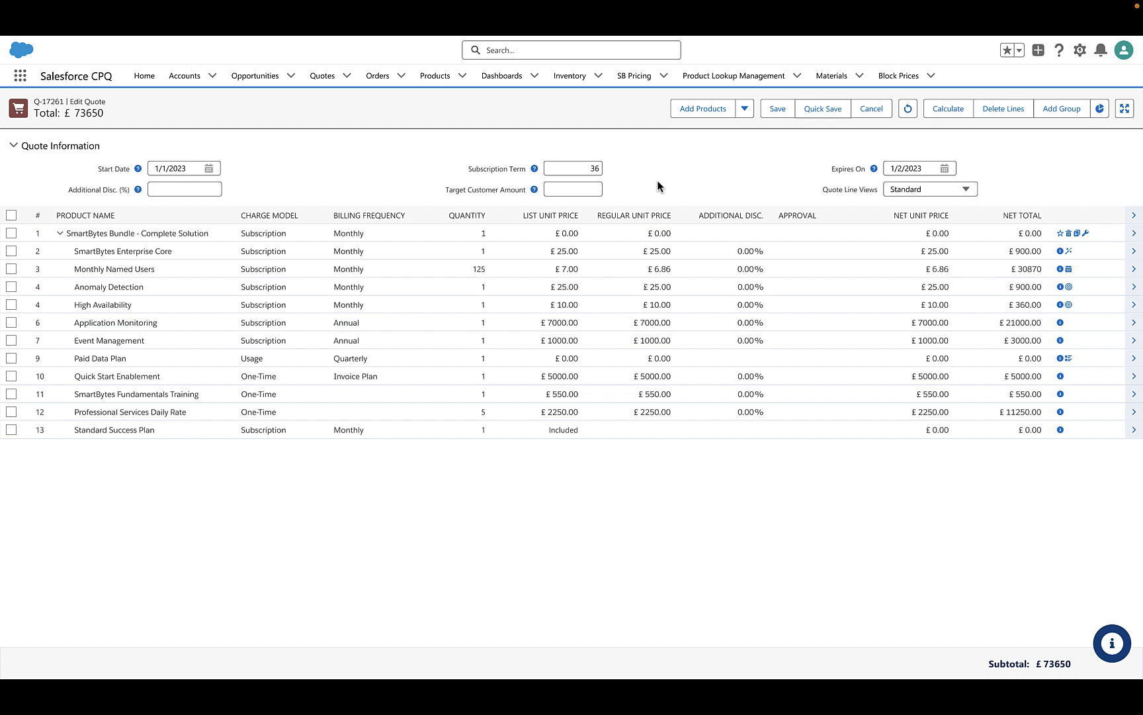
left_click(746, 290)
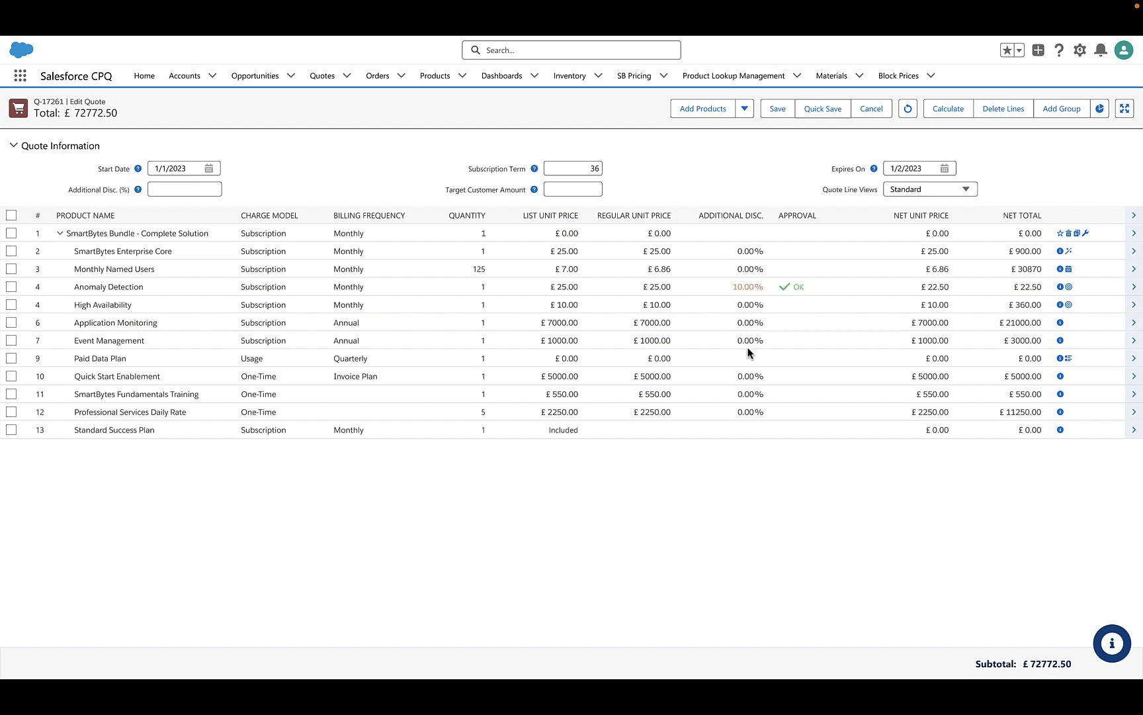
left_click(750, 376)
left_click(752, 395)
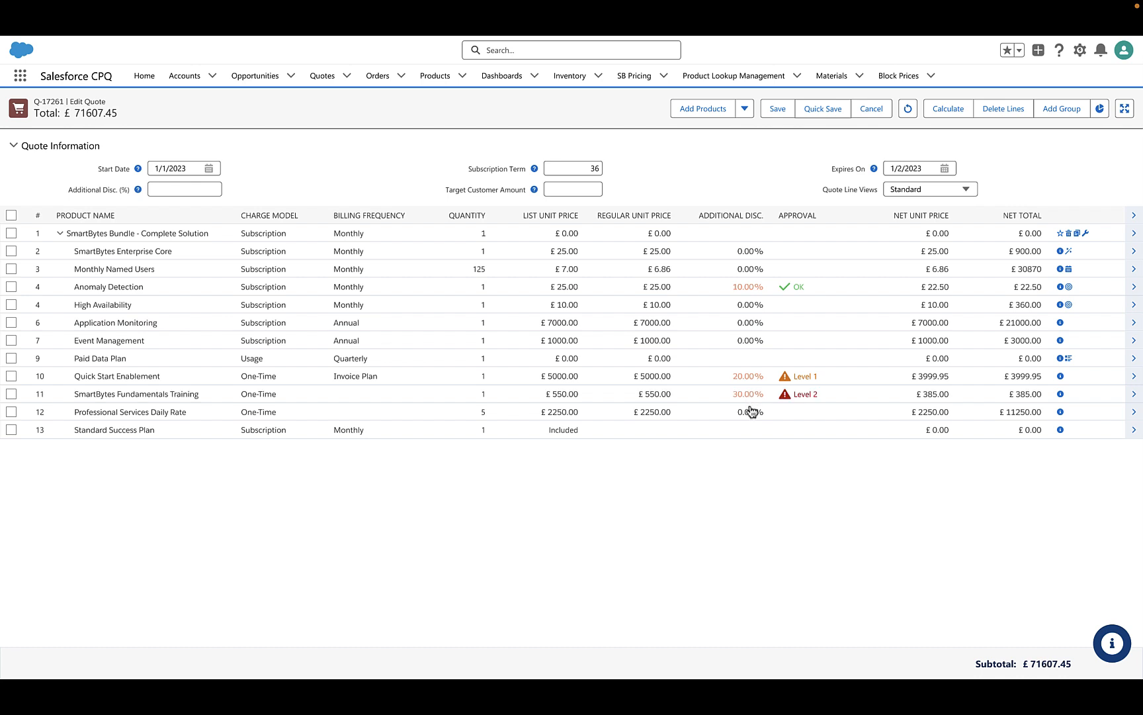
left_click(751, 412)
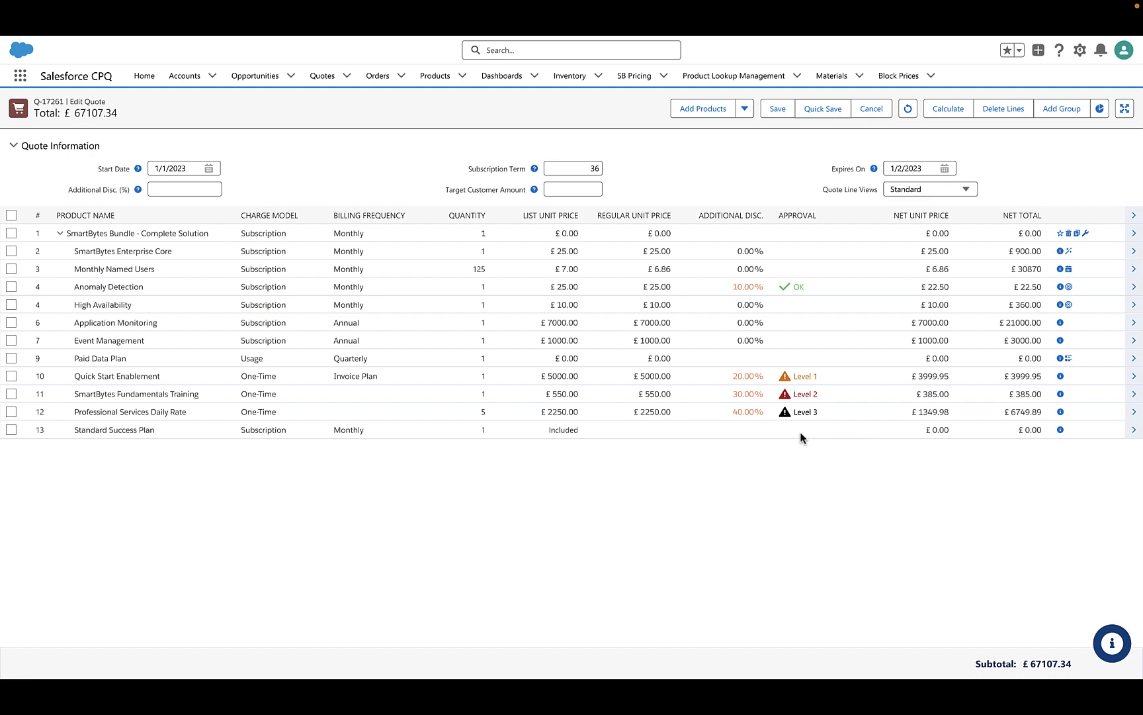
left_click(776, 109)
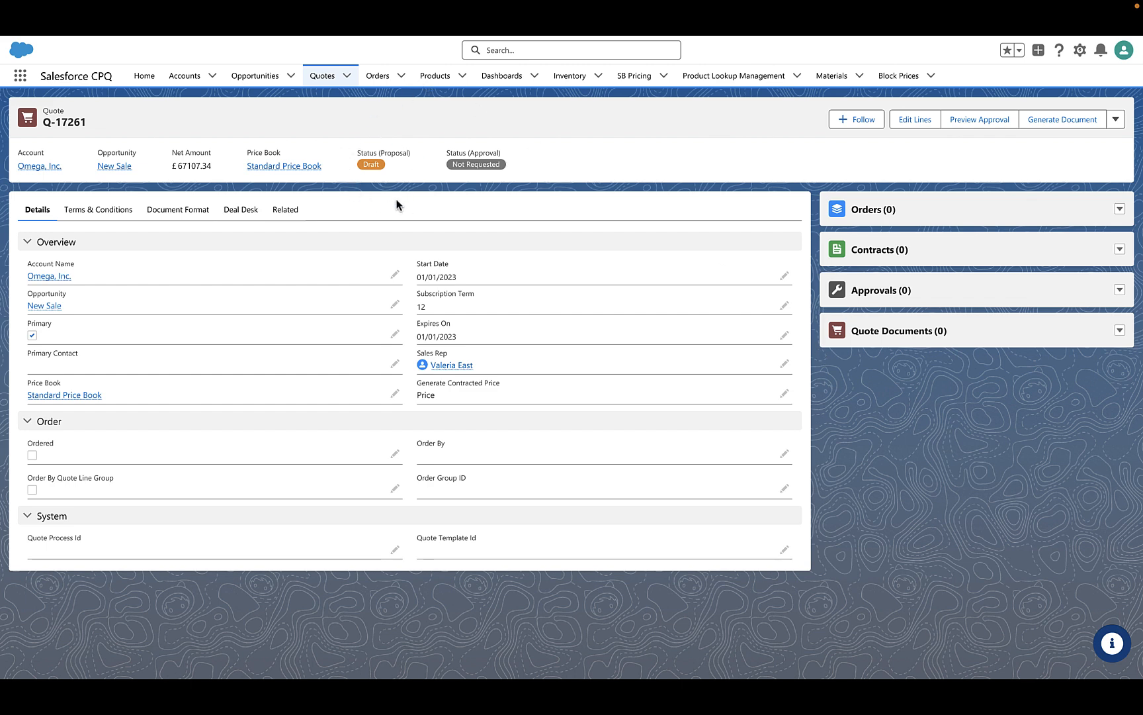
Step: Preview the approval steps required for the discounted quote and return to the quote record
left_click(989, 124)
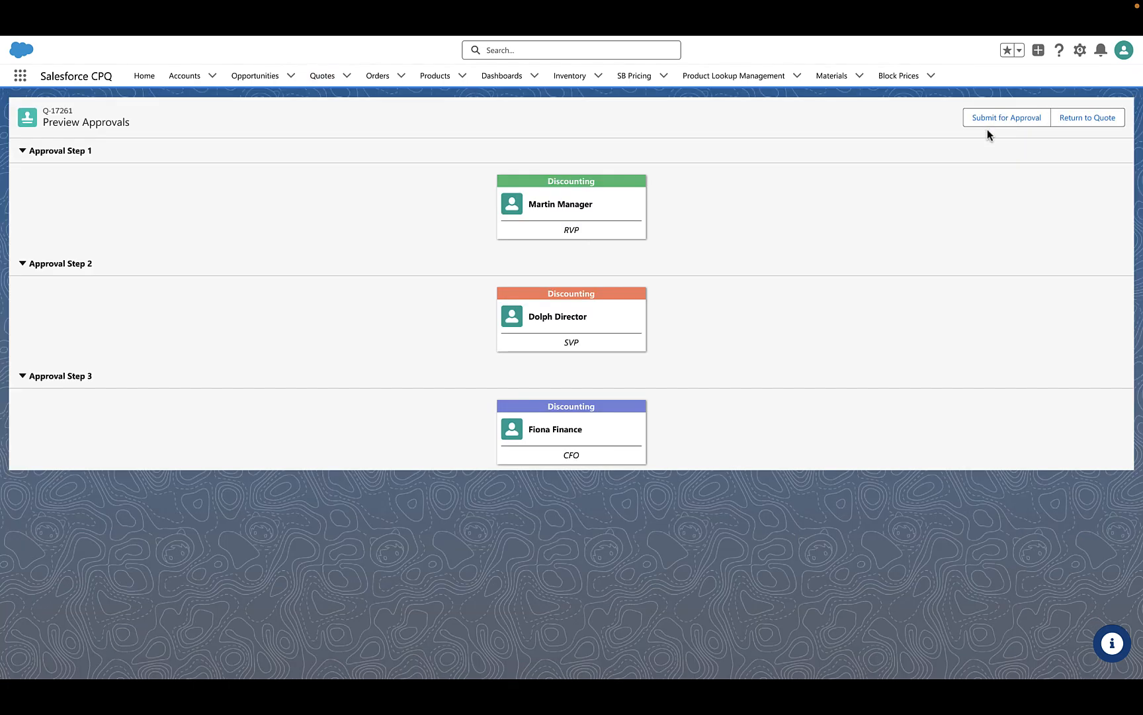
left_click(1075, 123)
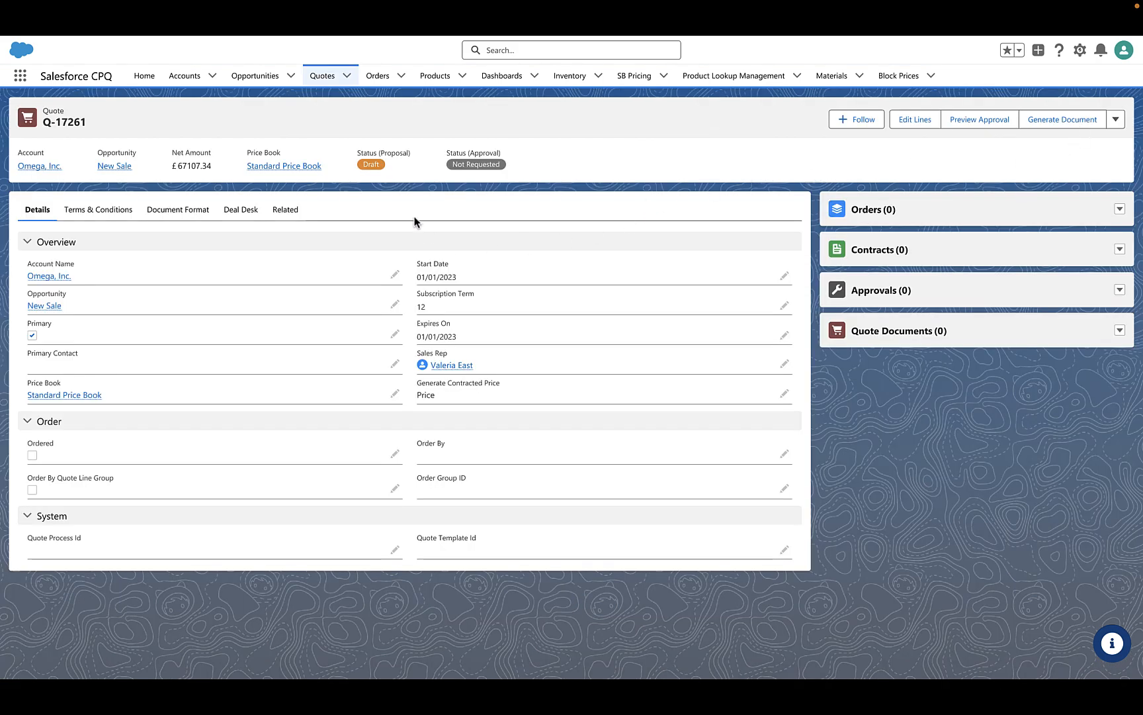
Step: Set the quote's Payment Terms to Net 90 and check the resulting approval chain in the approval preview
left_click(101, 210)
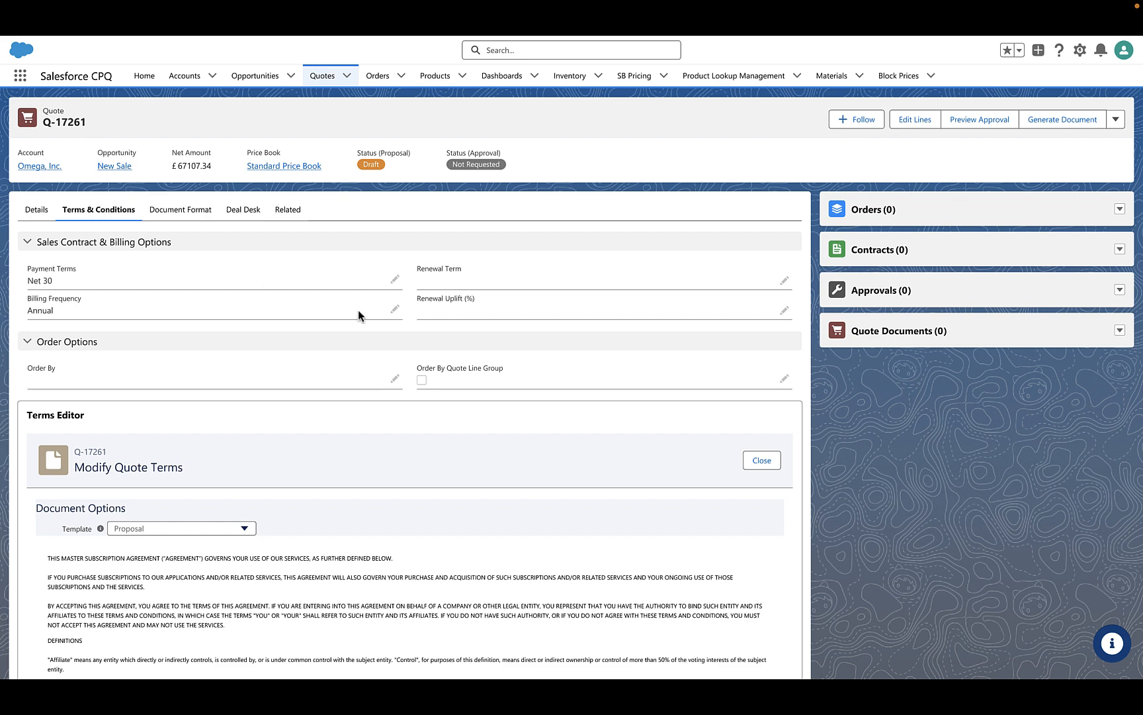
left_click(55, 284)
left_click(979, 122)
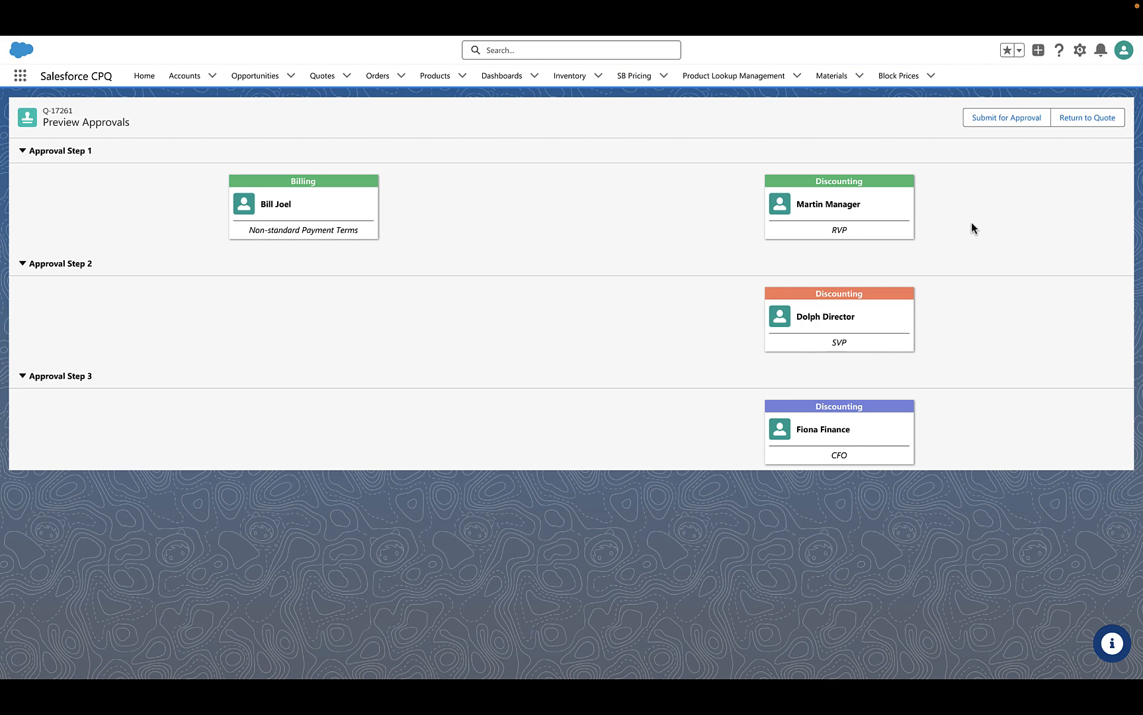
left_click(1093, 120)
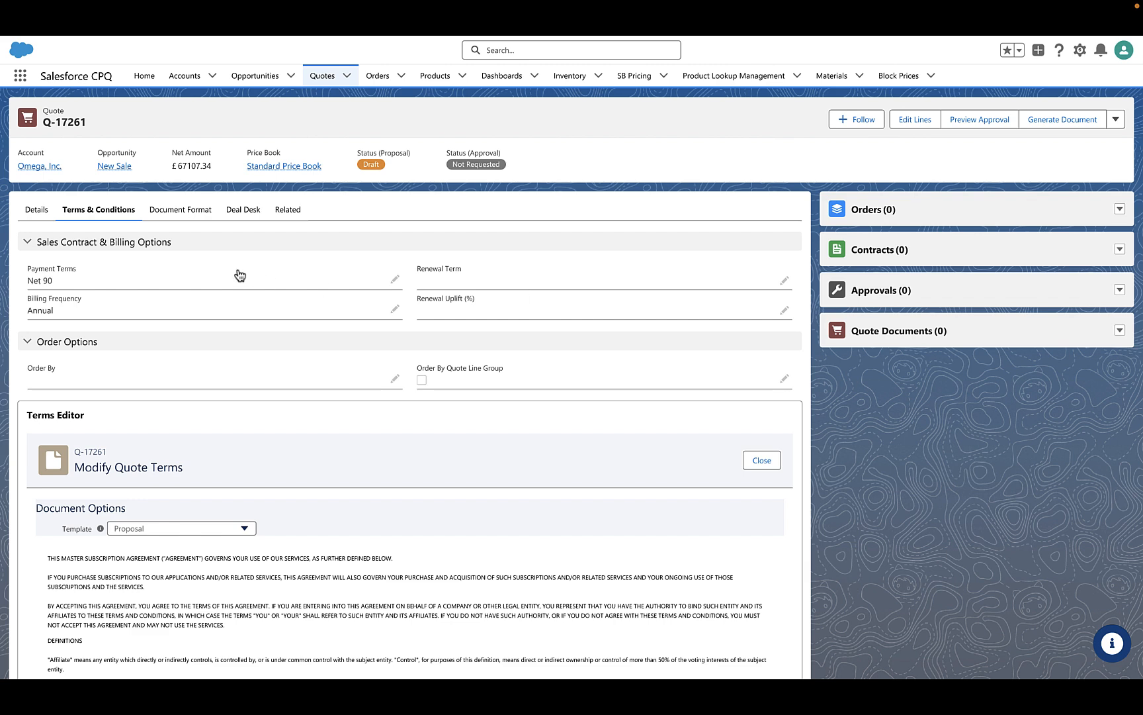
Step: Review the quote's document format options and its deal desk discounting and pricing details
left_click(188, 210)
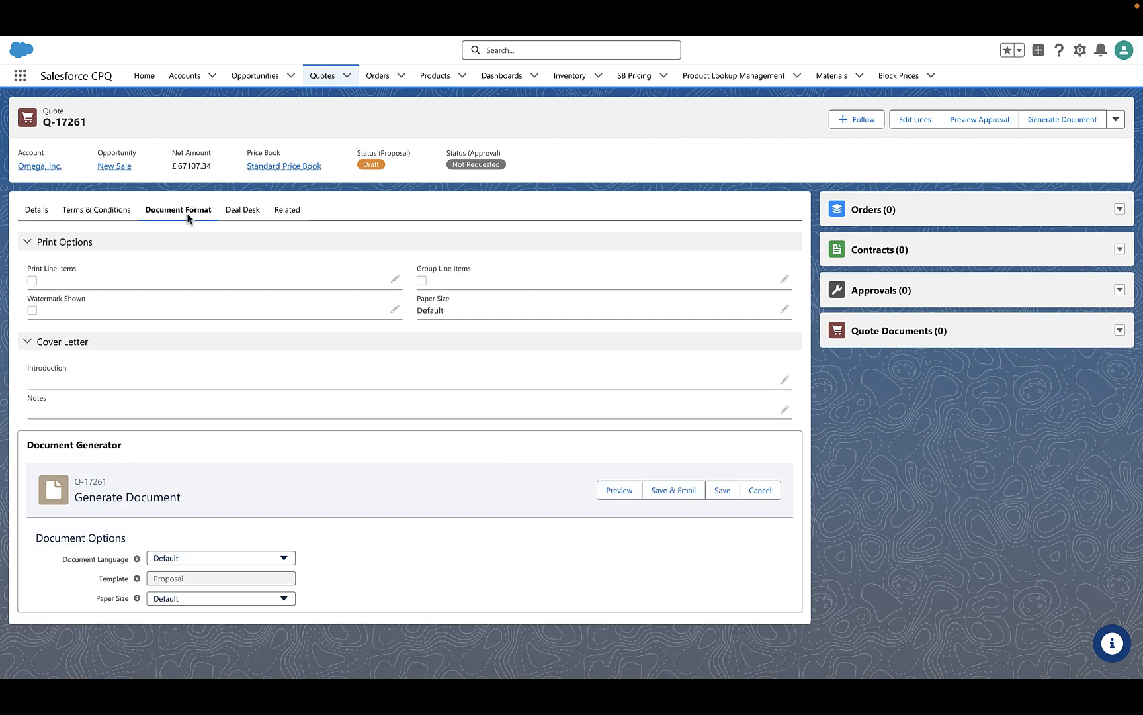
left_click(253, 218)
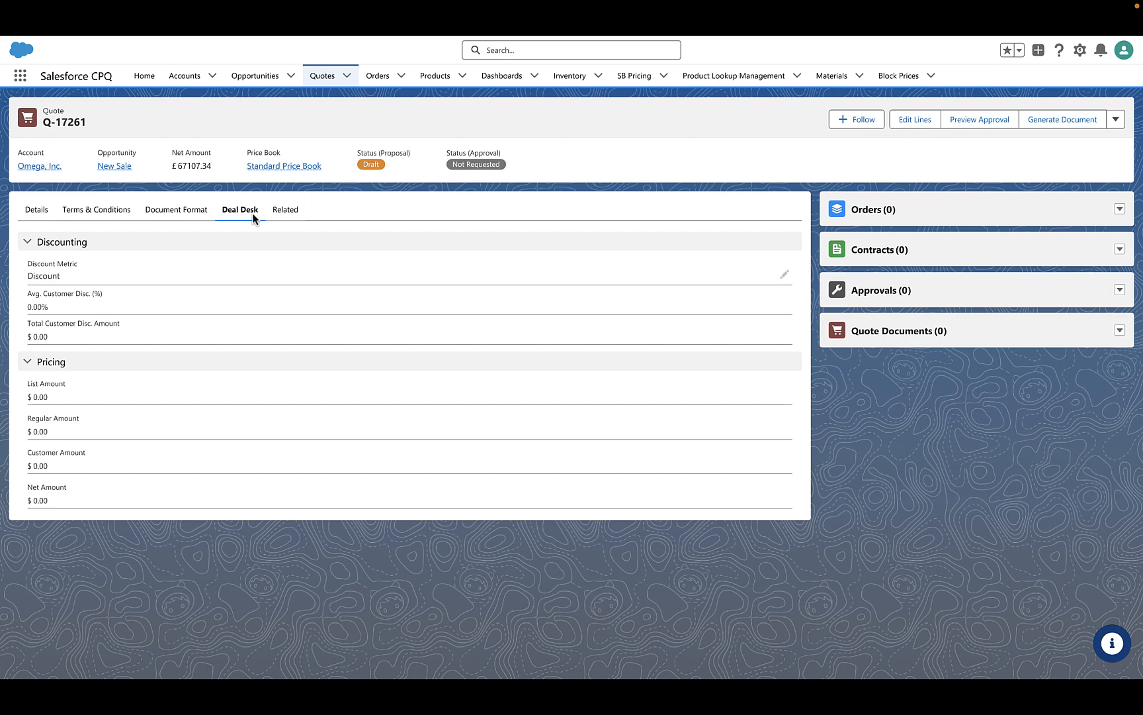
Step: Generate the SmartBytes quote document and send it for signature through DocuSign with the prefilled recipients and email message
left_click(1063, 123)
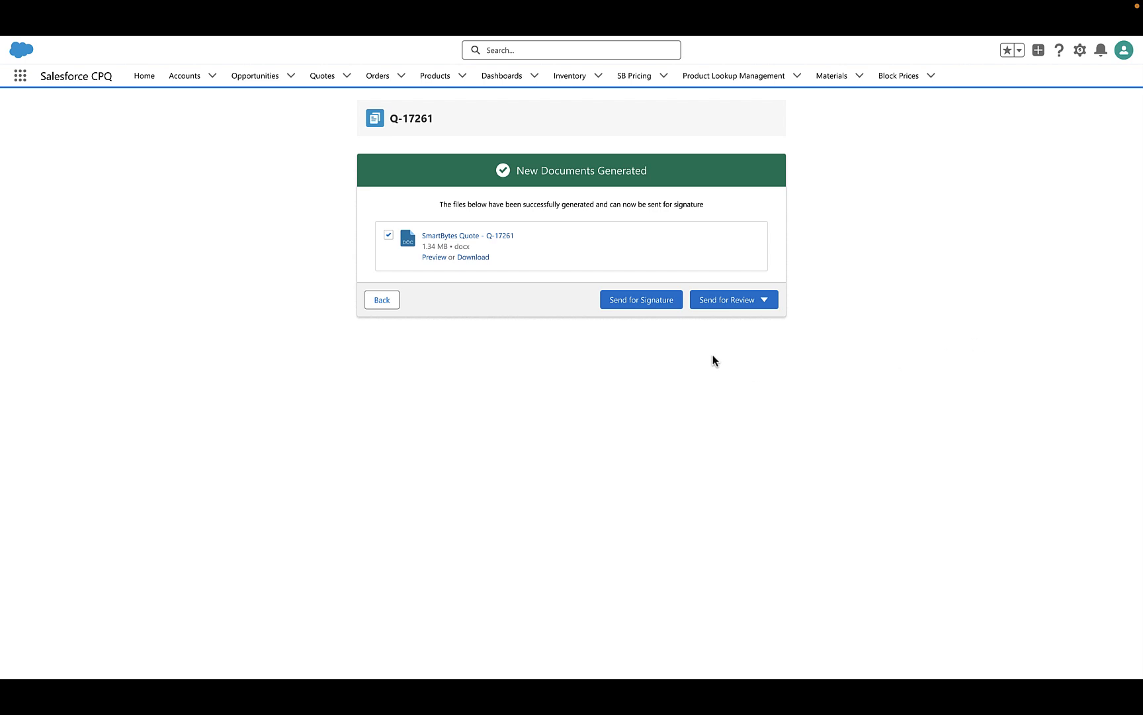
left_click(654, 306)
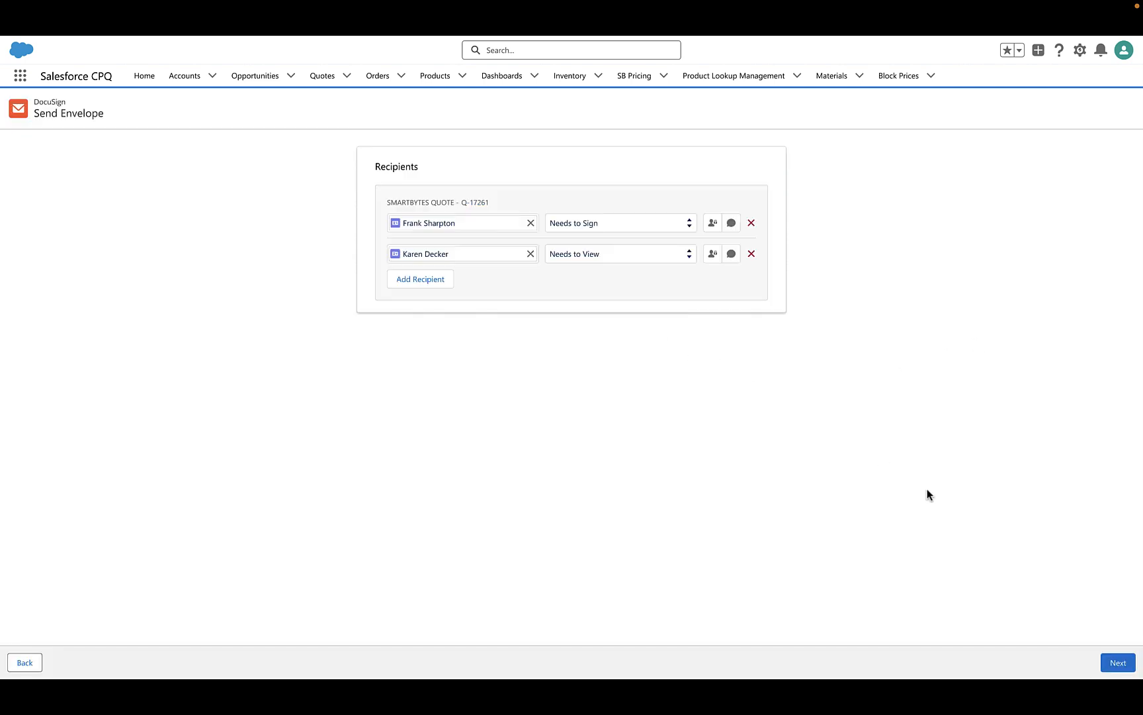
left_click(1117, 662)
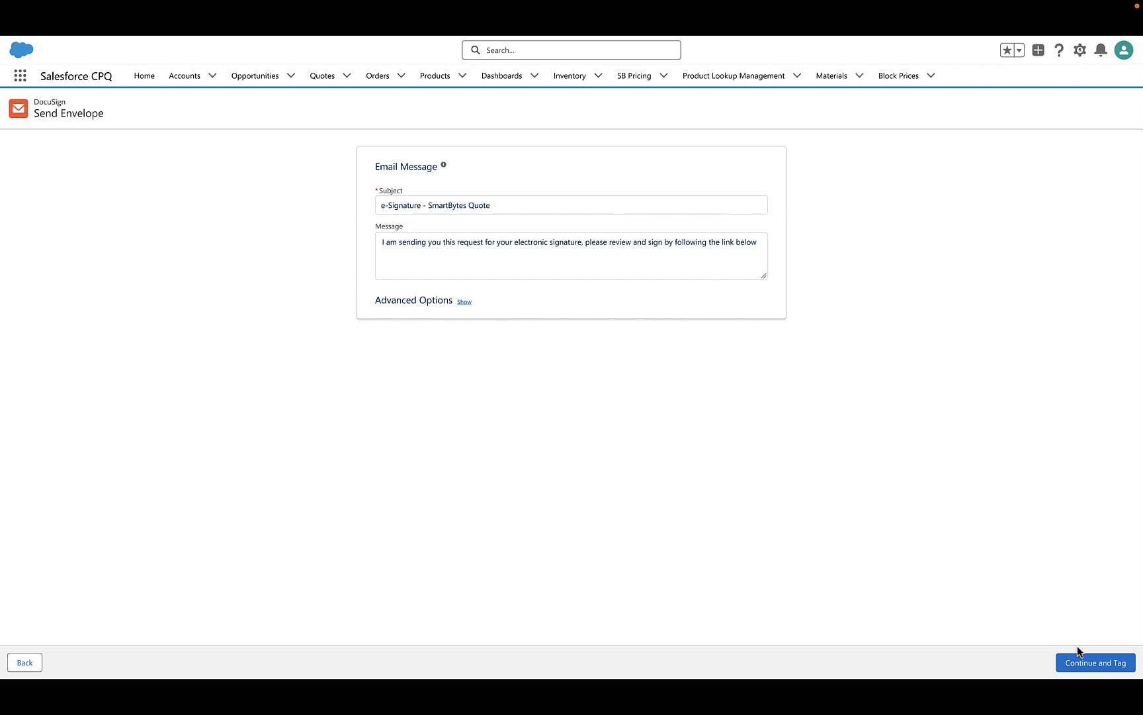
left_click(1112, 664)
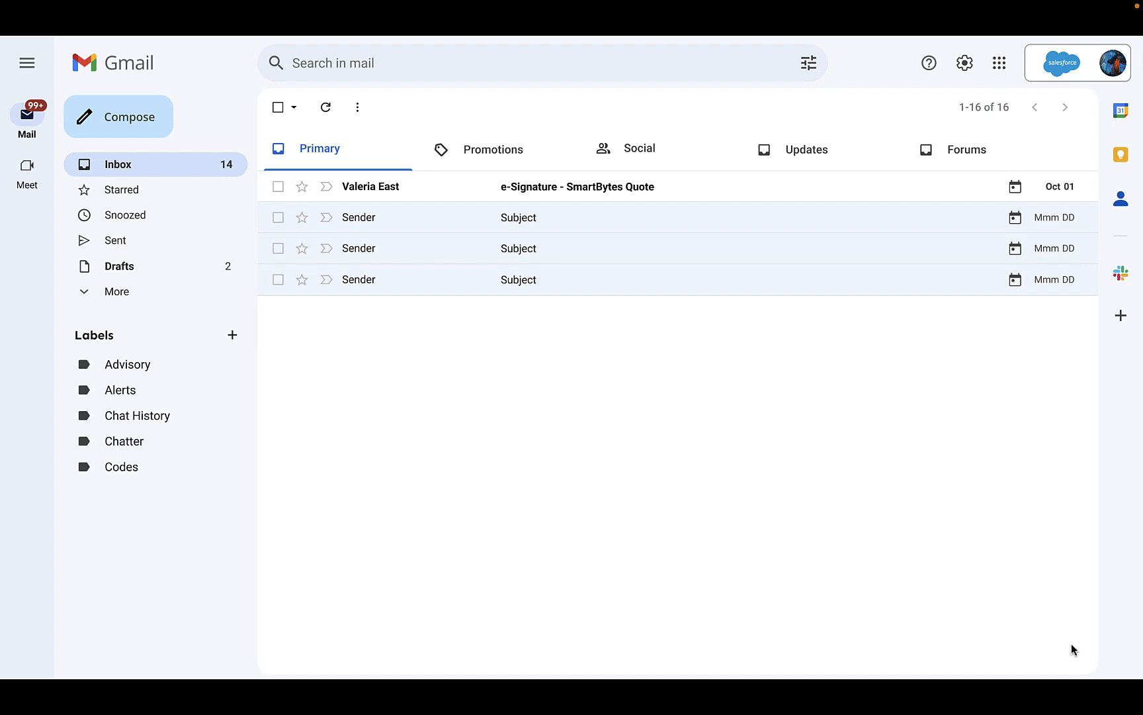
Step: Open the e-Signature - SmartBytes Quote email in Gmail and sign the linked DocuSign document with the suggested signature
left_click(586, 187)
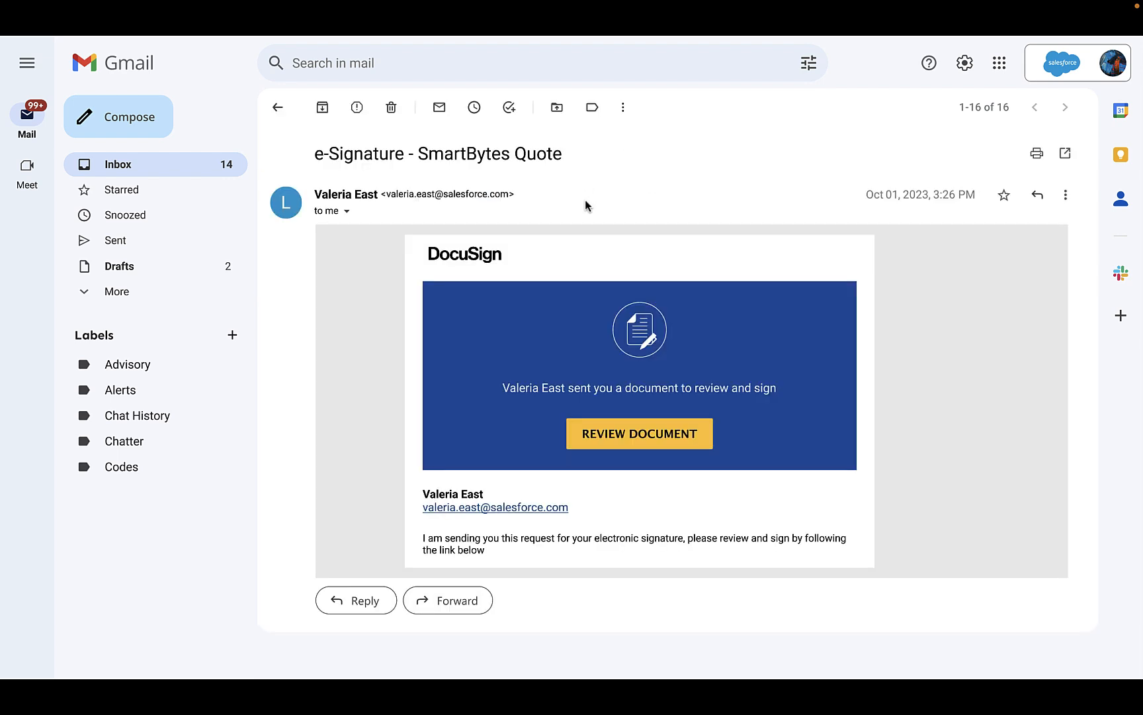
left_click(646, 437)
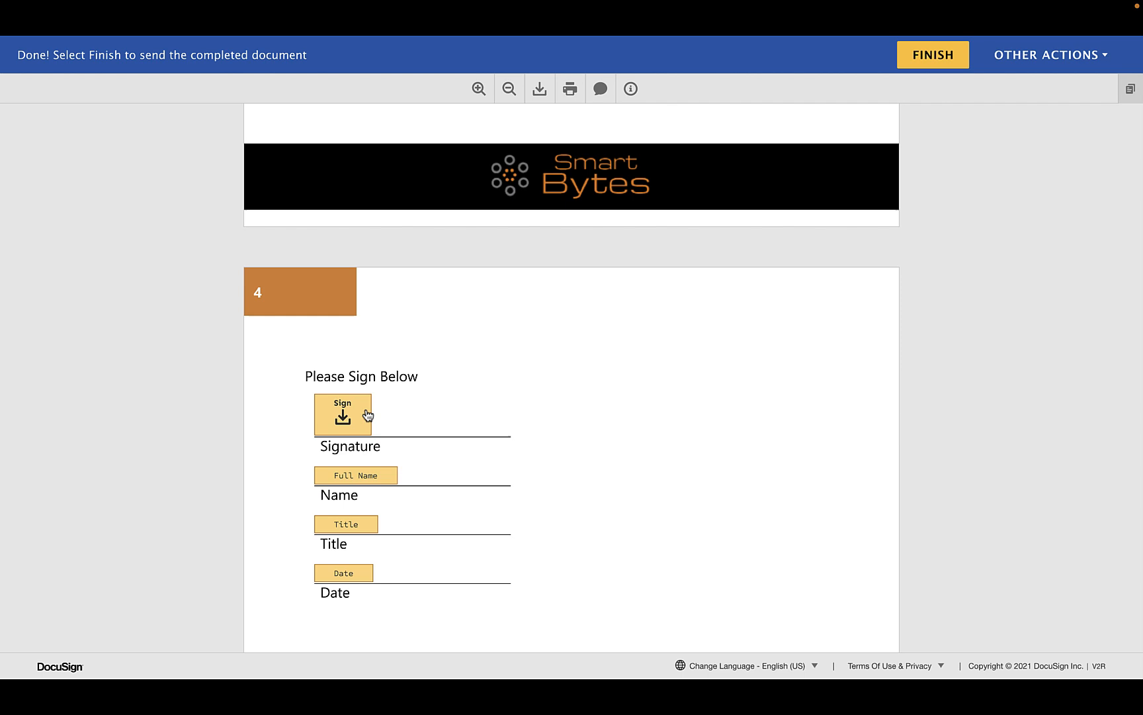
left_click(368, 415)
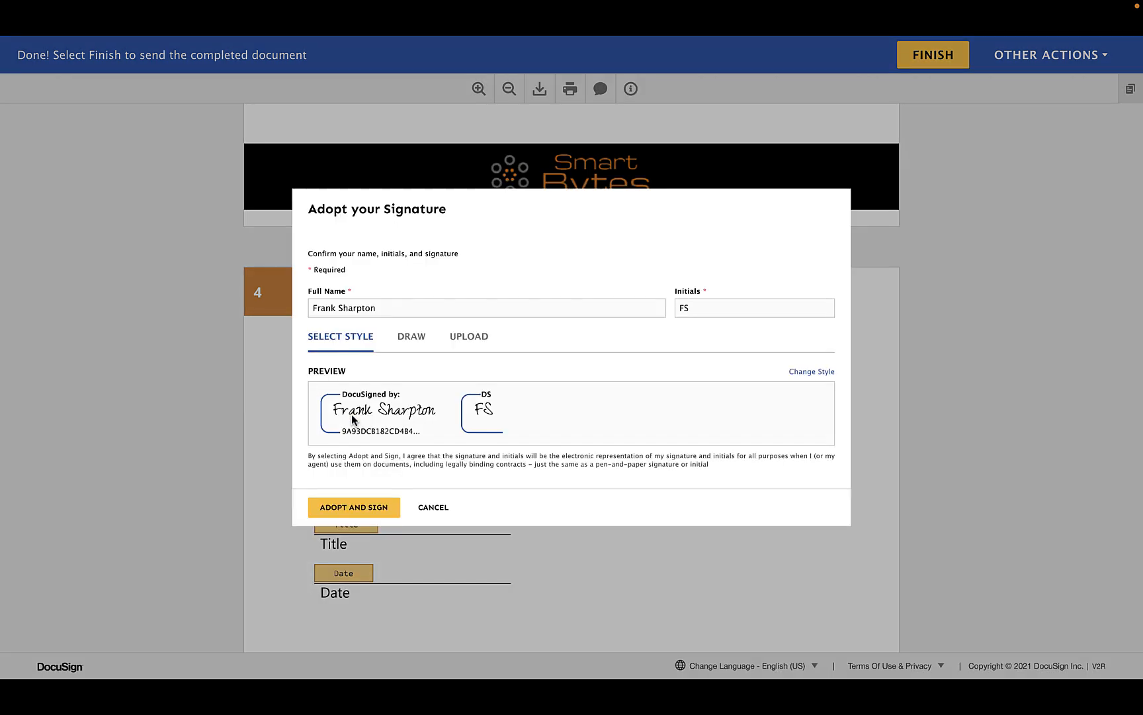
left_click(354, 507)
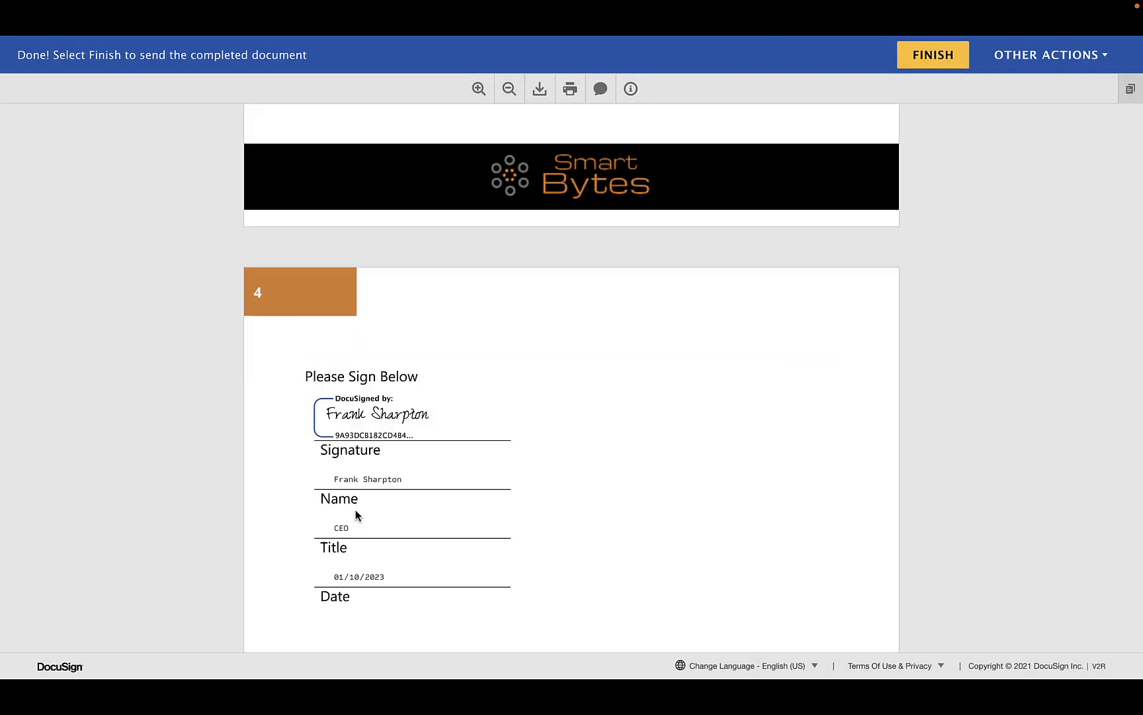